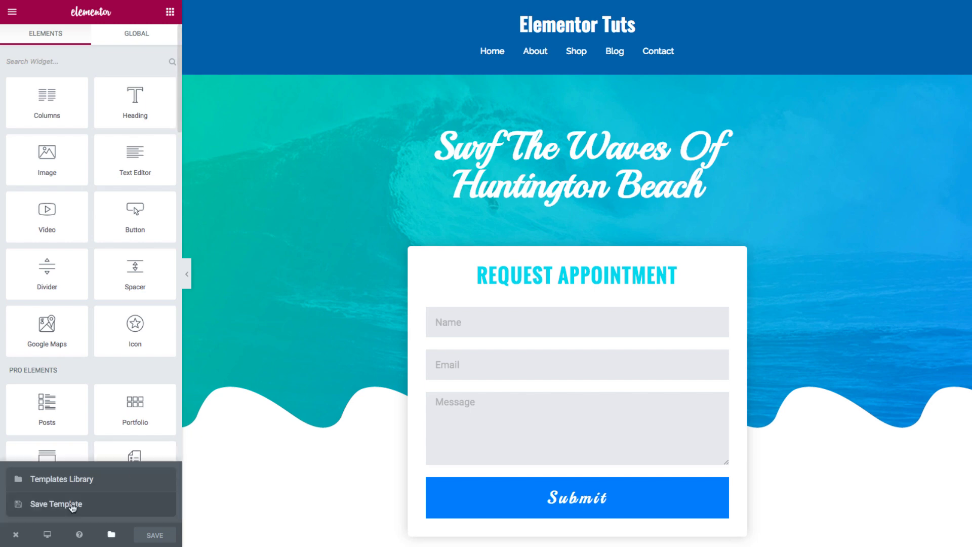
- Save the Huntington Beach surf page as a template named 'Surf'
left_click(71, 504)
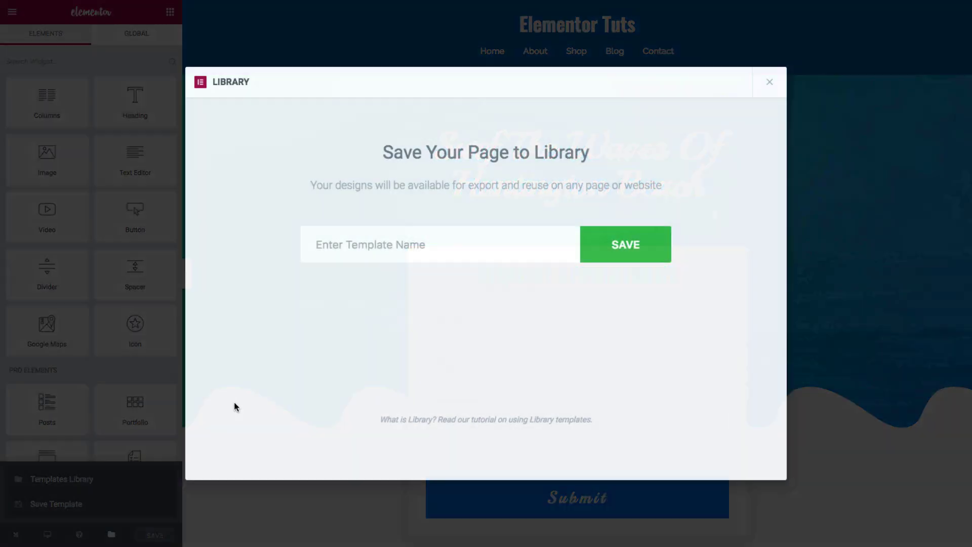
left_click(333, 248)
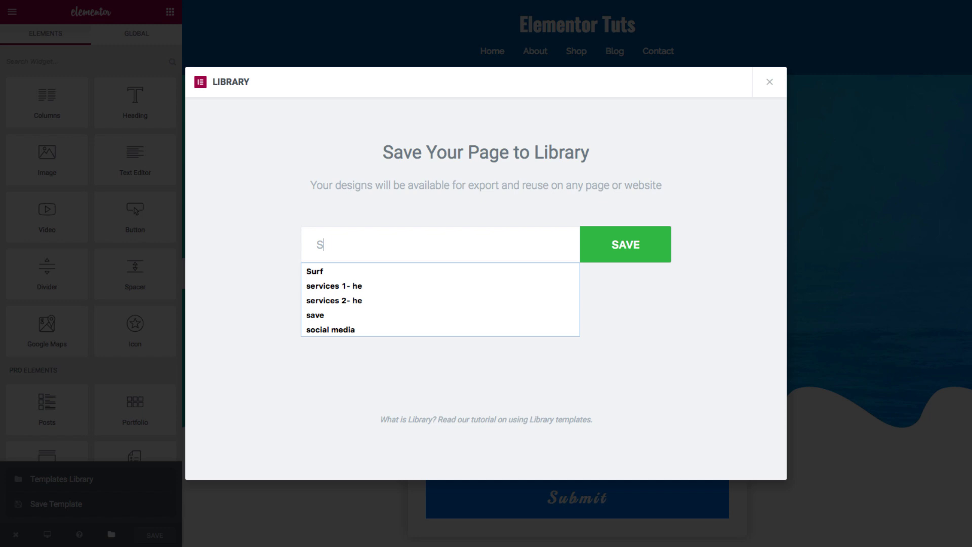
type("Surf")
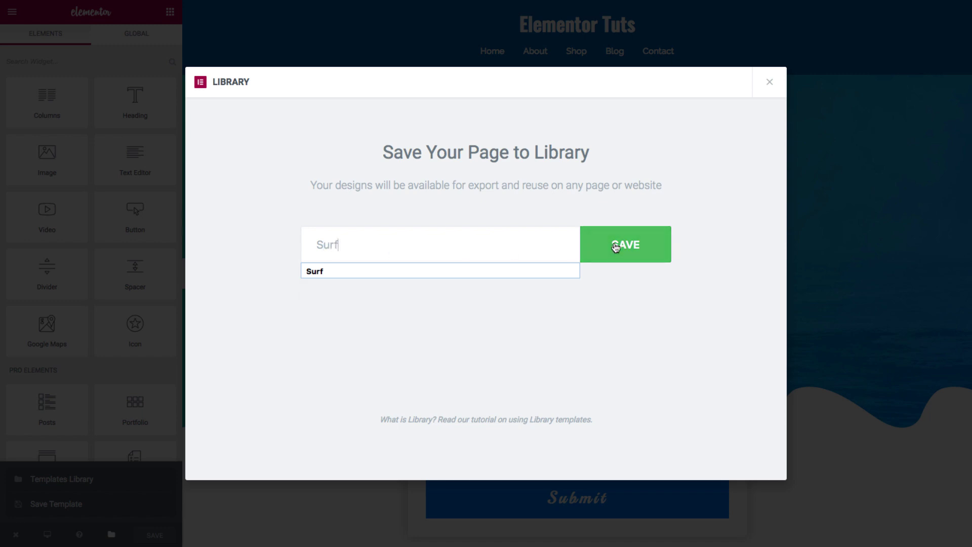
left_click(615, 247)
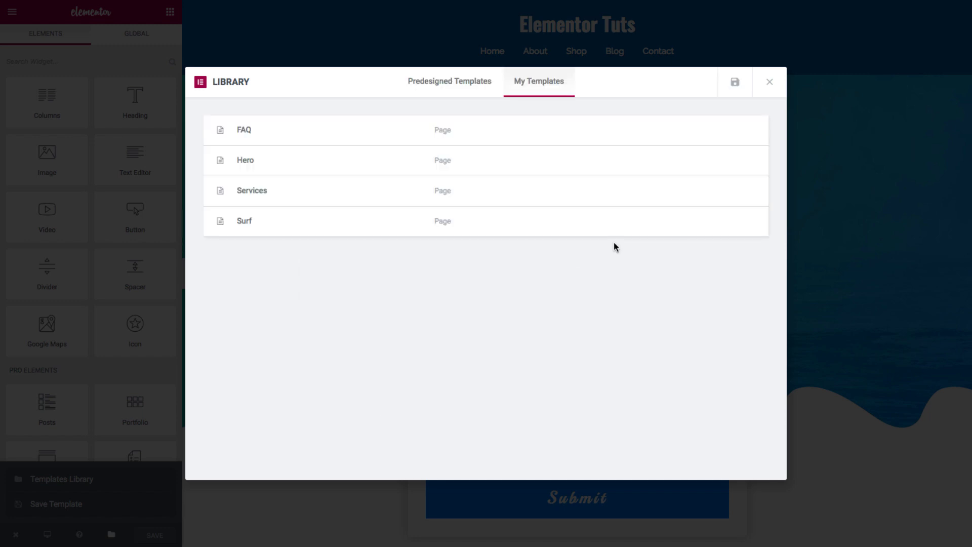
mouse_move(310, 220)
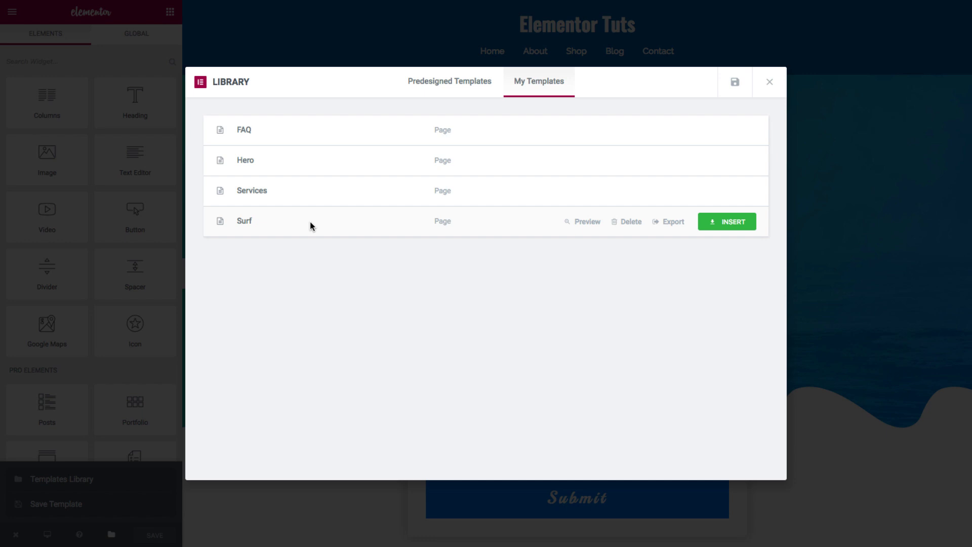
- Download the Surf template from My Templates as JSON and close the library
left_click(666, 222)
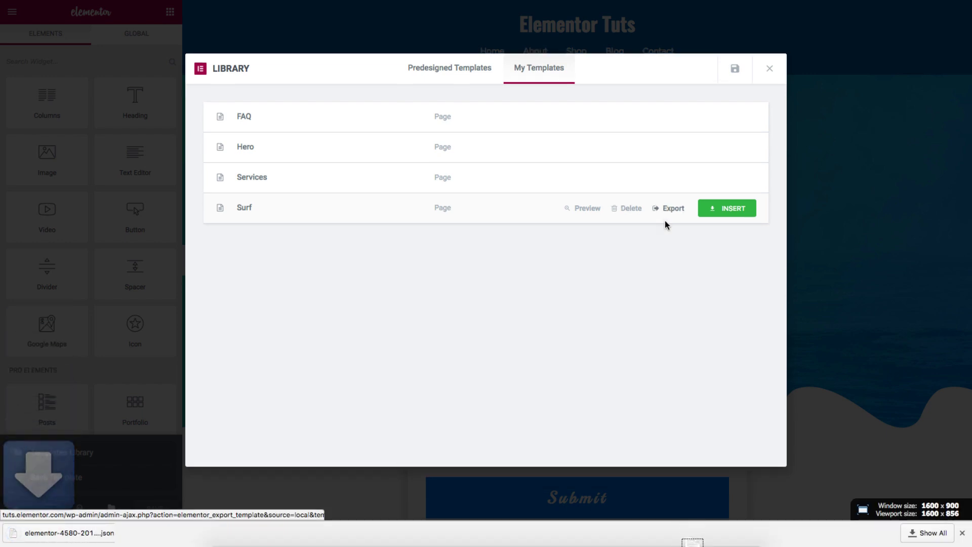
left_click(769, 69)
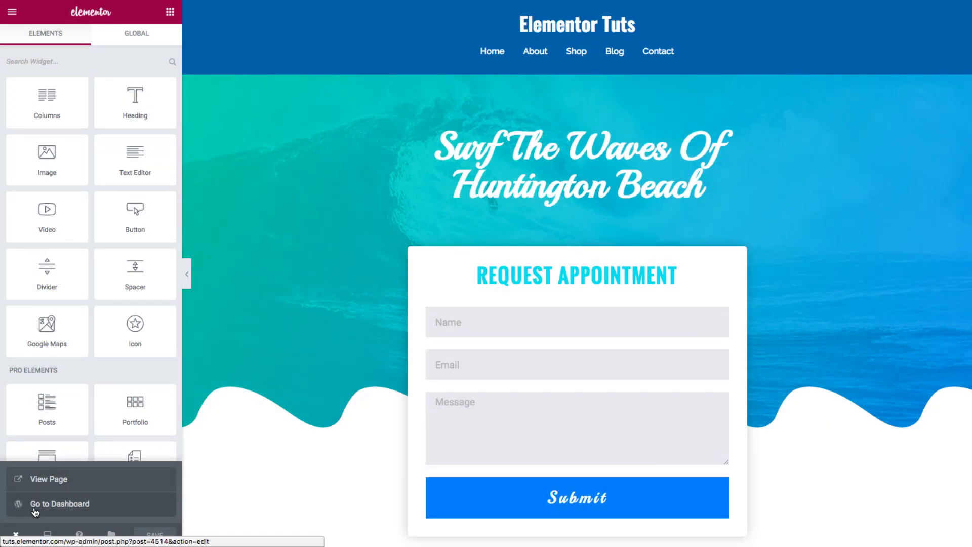
- Export the Surf template as JSON from the dashboard's Elementor My Library
left_click(36, 513)
left_click(125, 393)
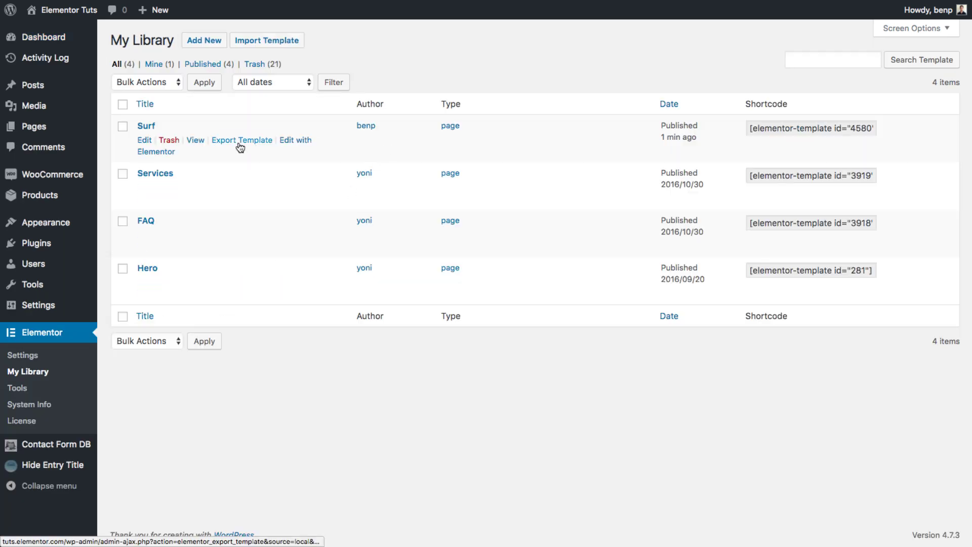
left_click(239, 147)
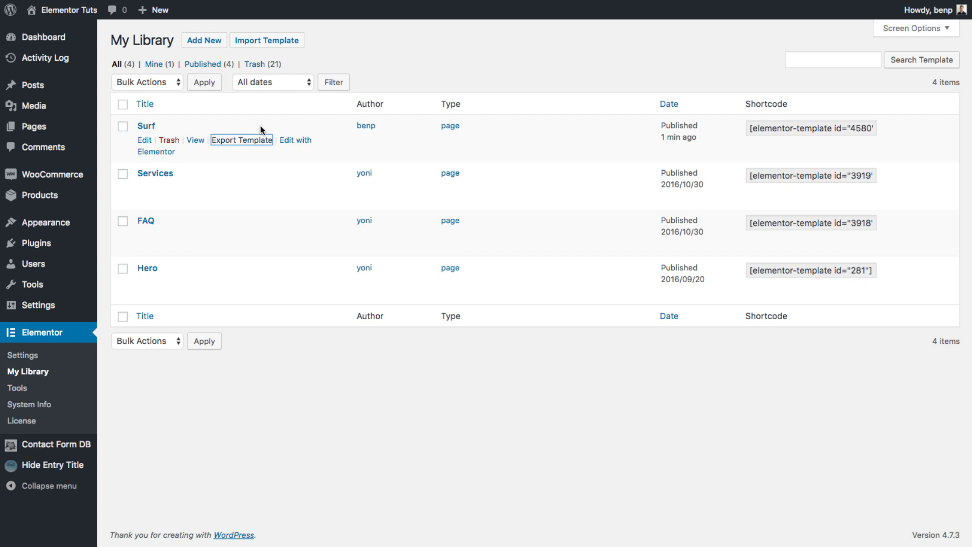
- Import the exported Surf JSON file into the second site's My Library
left_click(382, 26)
left_click(249, 42)
left_click(436, 138)
left_click(403, 30)
left_click(655, 256)
left_click(624, 146)
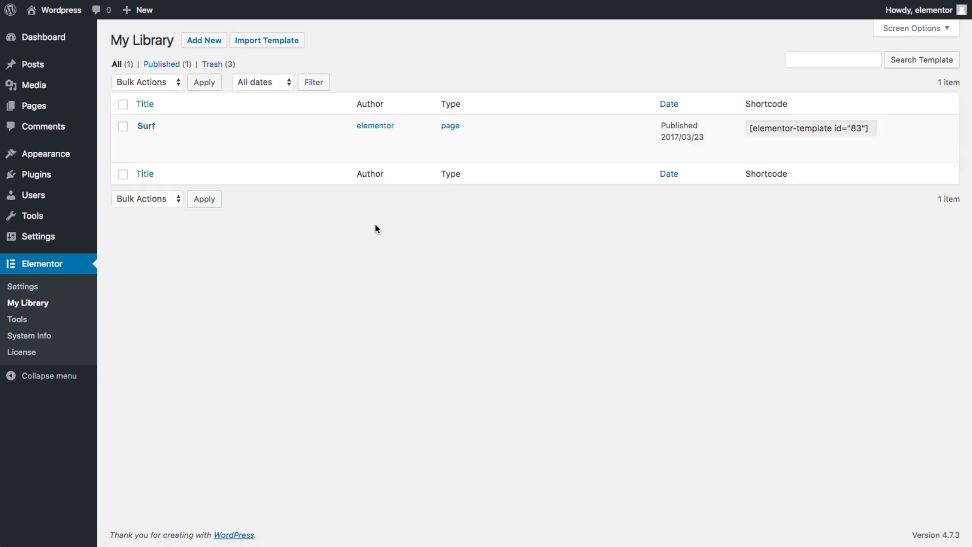
- Insert the Surf template from My Templates into the second site's page
left_click(548, 23)
left_click(620, 188)
left_click(535, 104)
left_click(722, 146)
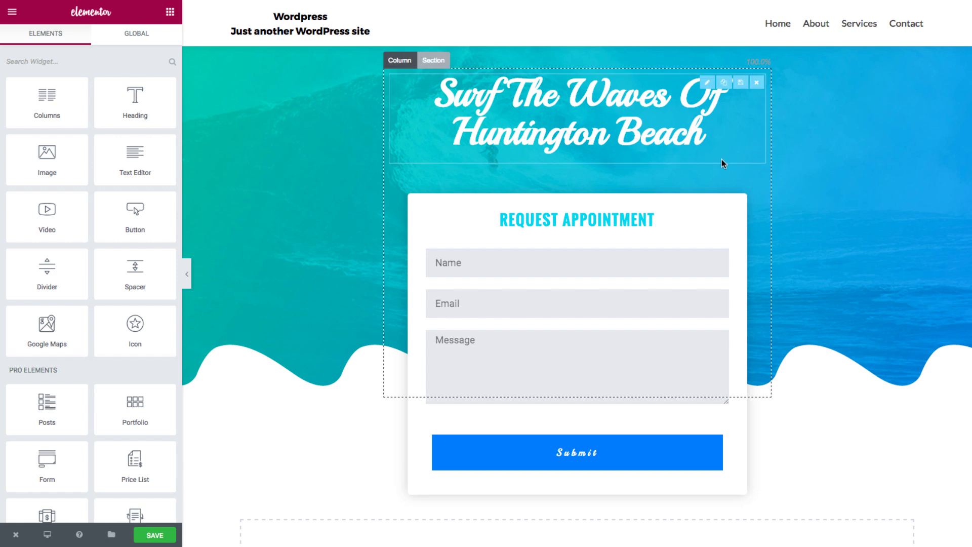